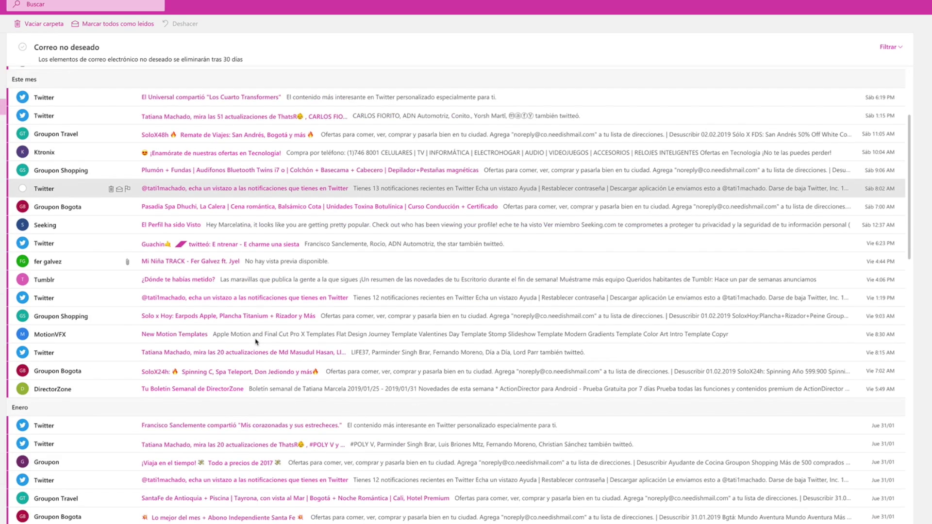
scroll(255, 341, "down", 4)
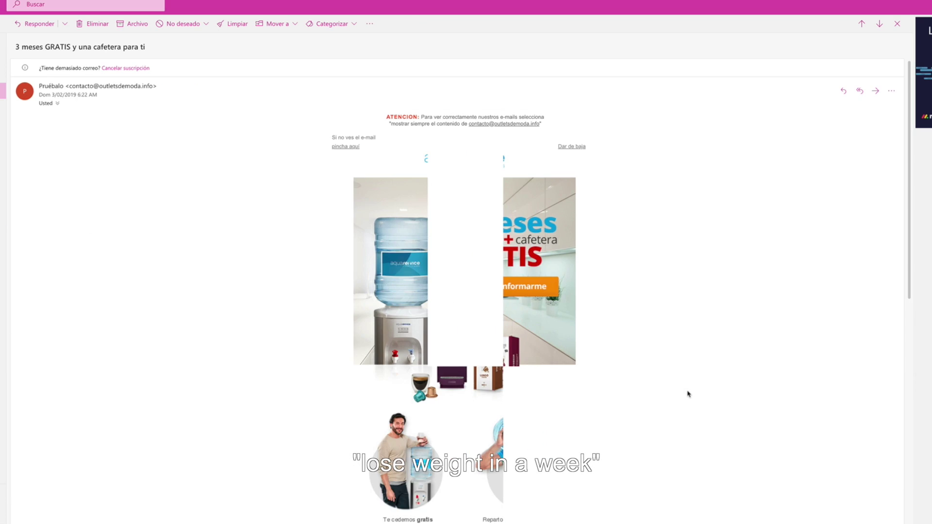
scroll(687, 394, "down", 2)
scroll(687, 394, "down", 1)
scroll(688, 394, "down", 2)
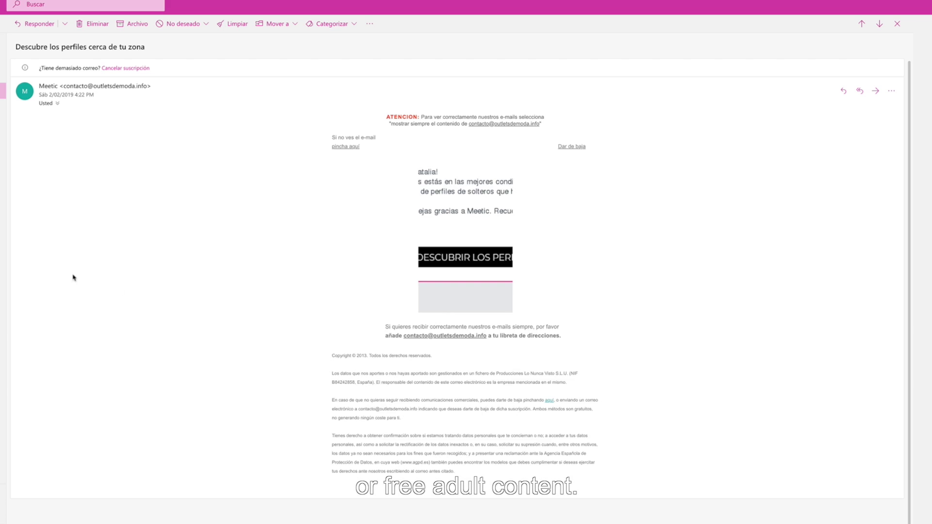
scroll(612, 343, "down", 1)
scroll(612, 345, "down", 2)
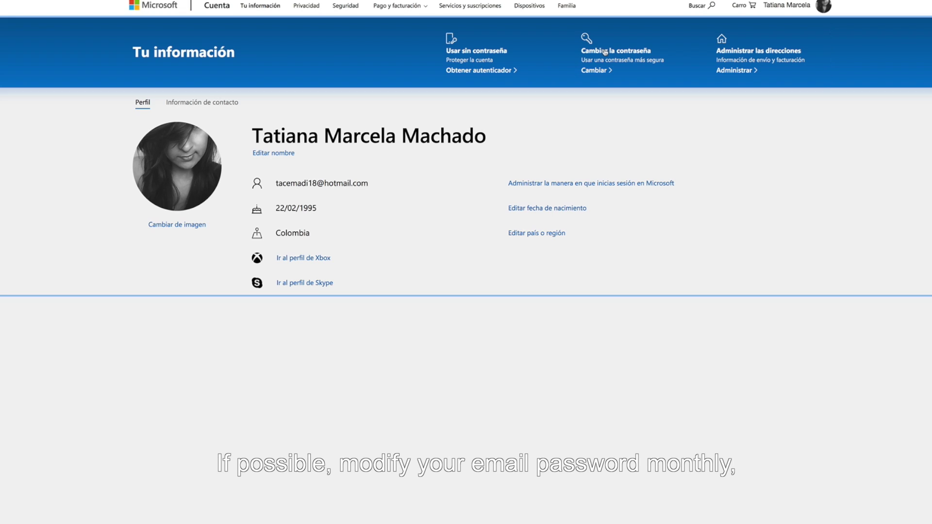
Start a password change from the account profile to reach the Verifica tu identidad text-code prompt
left_click(605, 52)
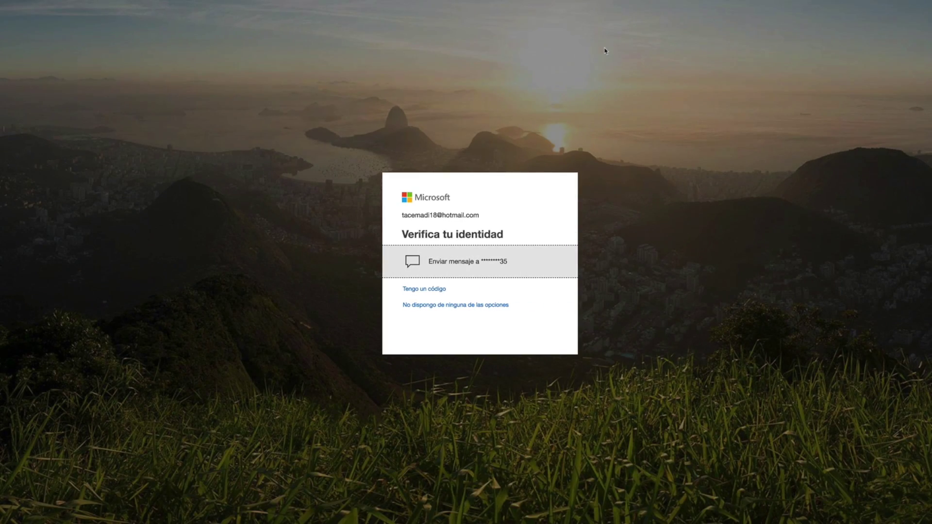